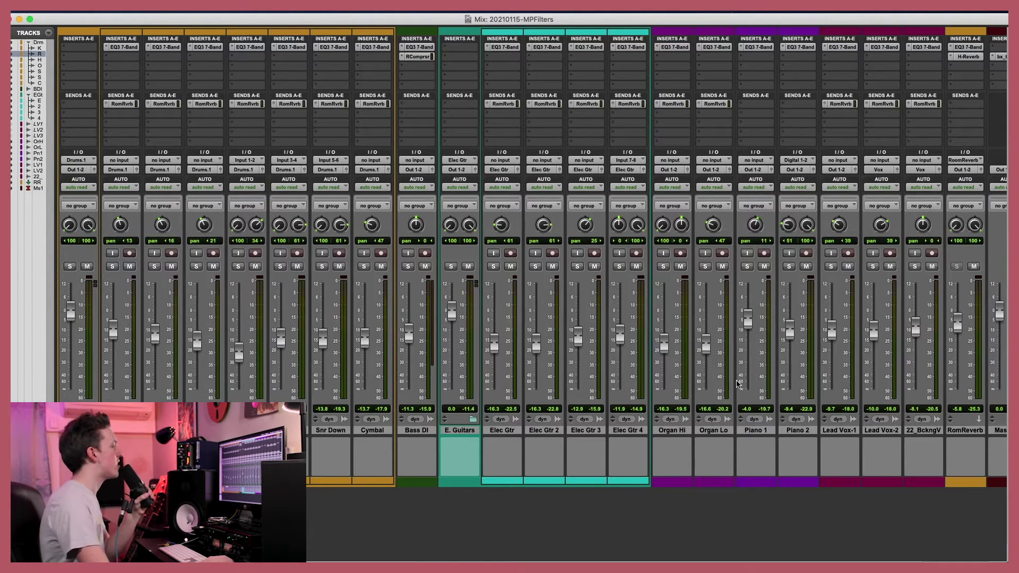
Step: Inspect the high-pass and low-pass filter settings in the EQ3 7-Band on the Rim, HiHat, OH, Snr Up and Snr Down tracks
click(166, 47)
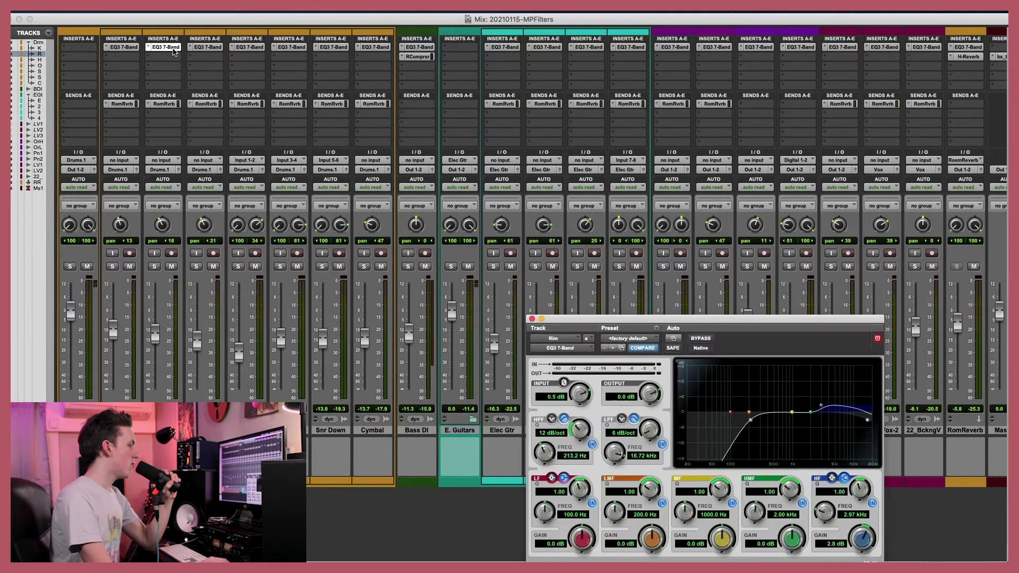
click(208, 48)
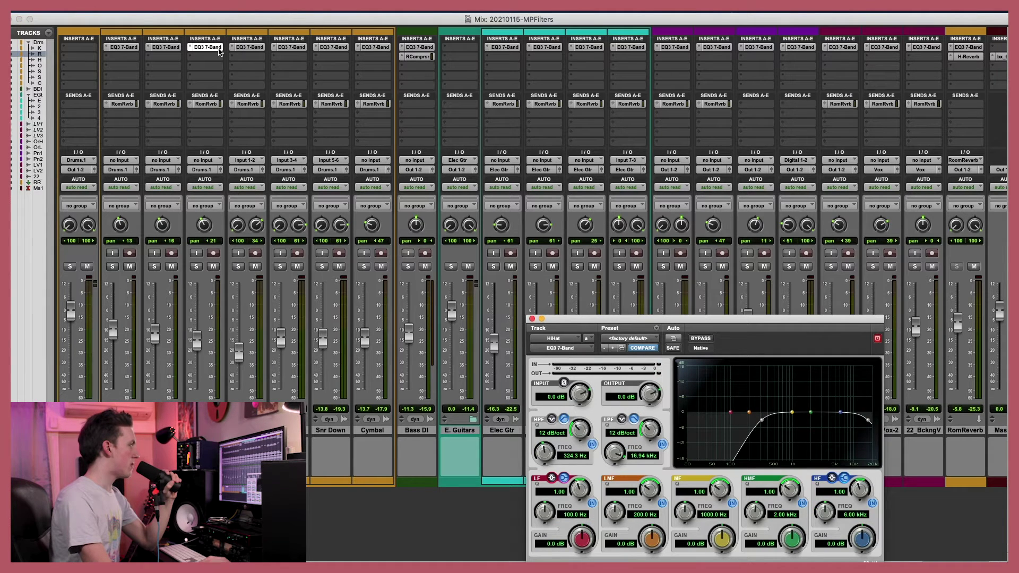
click(258, 49)
click(293, 48)
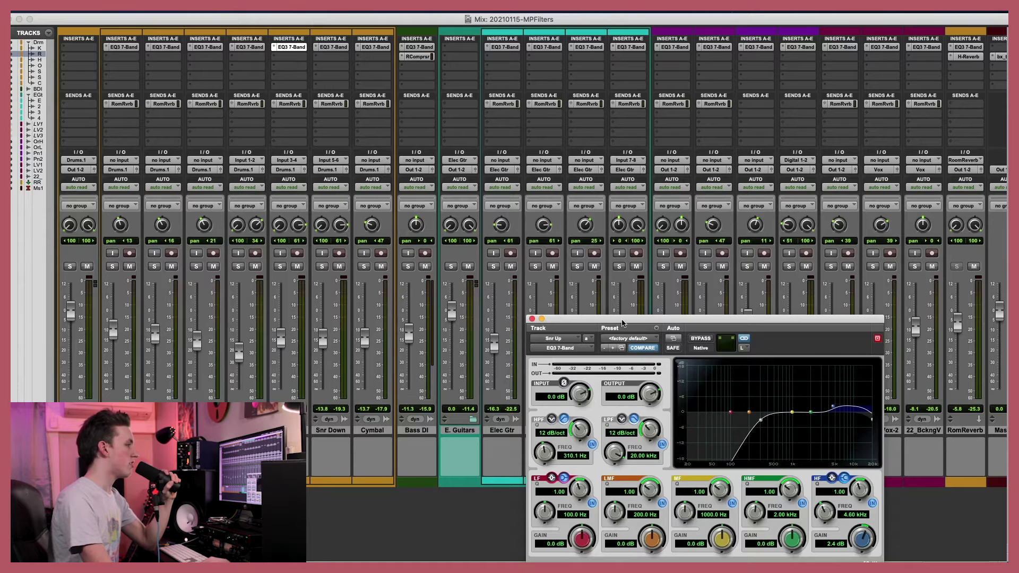
click(334, 47)
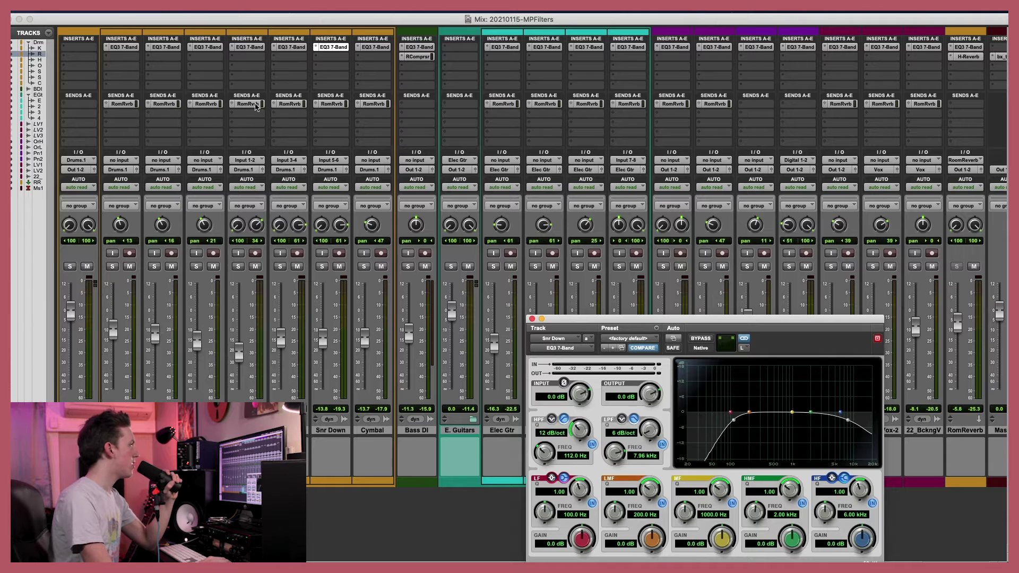
click(206, 49)
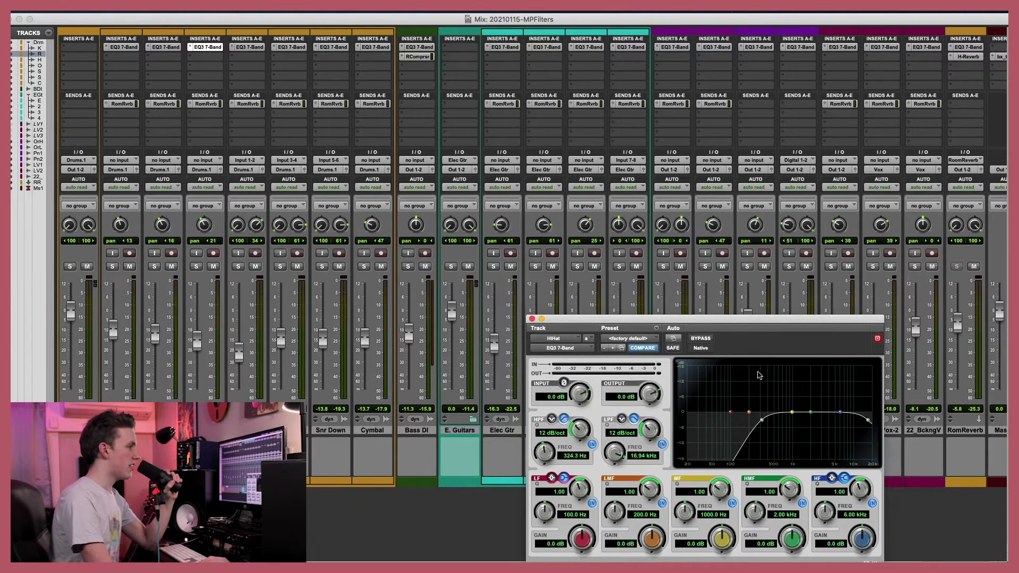
click(250, 48)
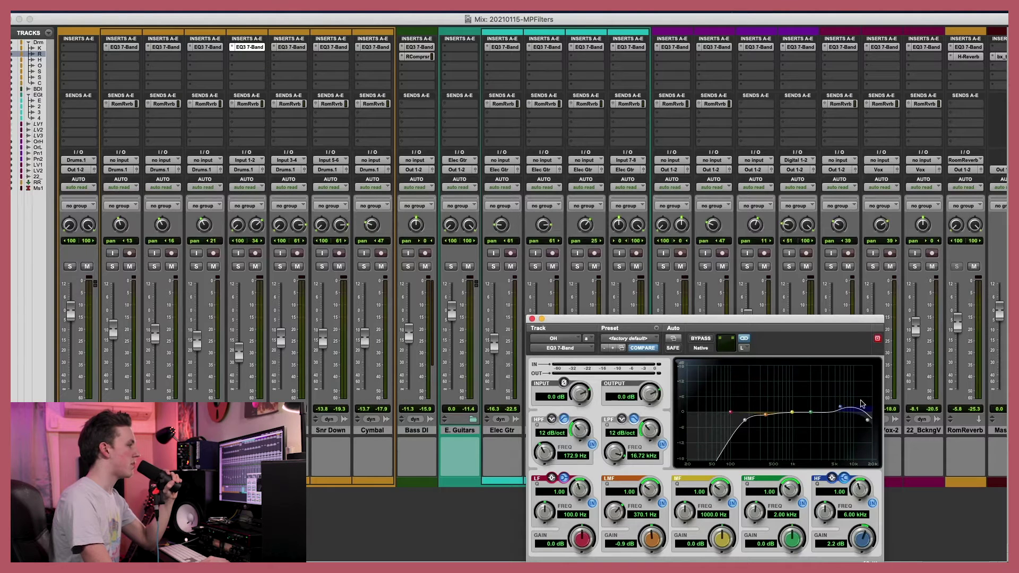
click(532, 319)
Step: Inspect the EQ3 7-Band filter curves on the Bass DI track and the four Elec Gtr tracks
click(419, 47)
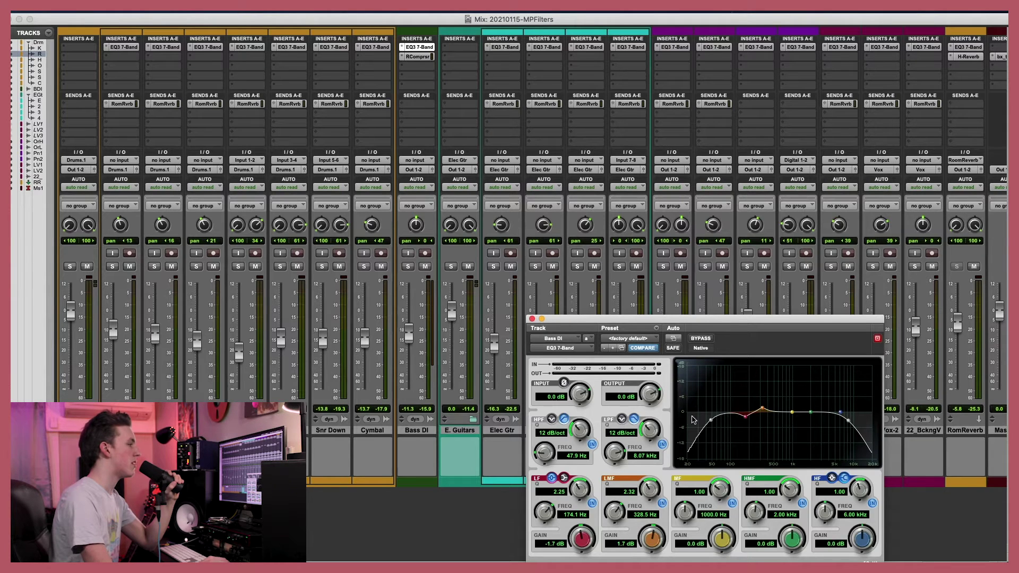
click(532, 319)
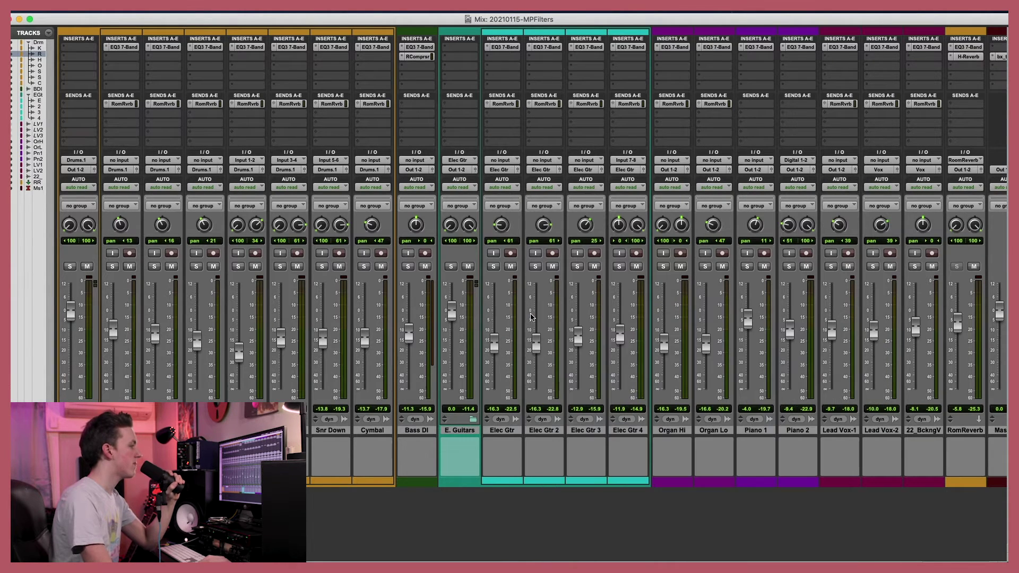
click(505, 47)
click(555, 47)
click(588, 49)
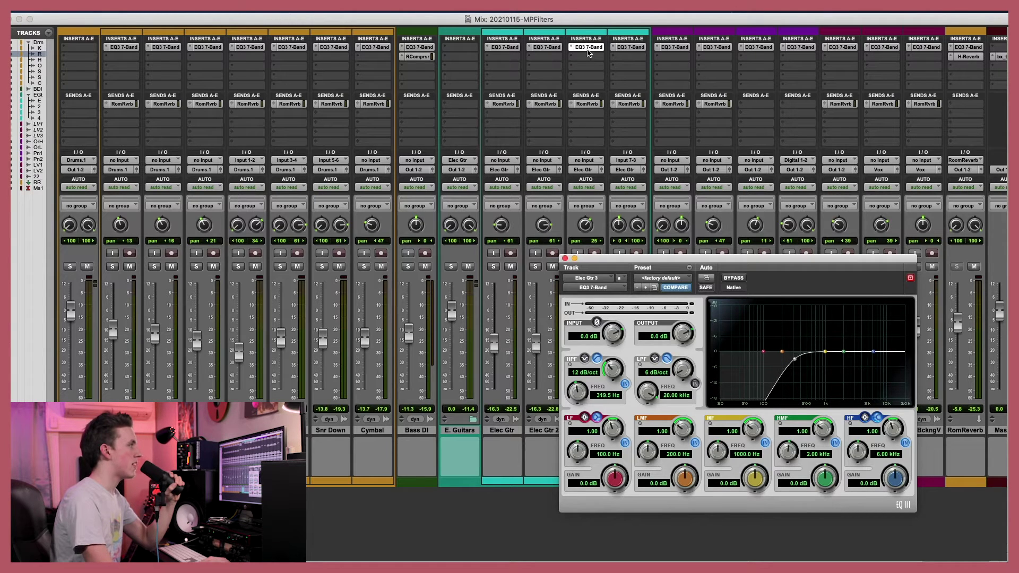
click(631, 47)
drag(772, 262, 461, 252)
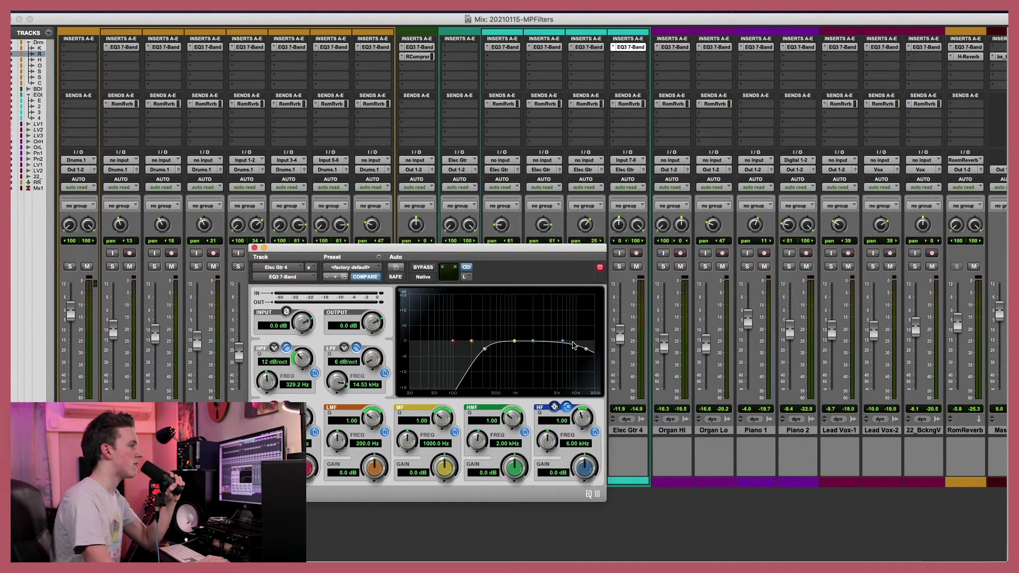
click(254, 248)
Step: Compare the EQ3 7-Band high-pass filter settings on Lead Vox-1, Lead Vox-2 and the backing vocal track
scroll(753, 80, right, 3)
click(768, 47)
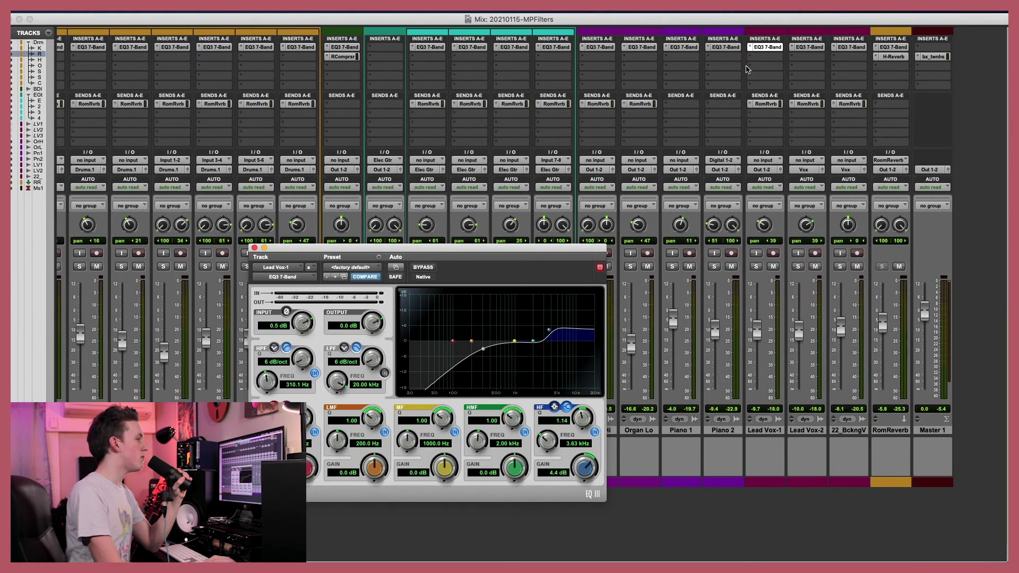
click(804, 48)
click(849, 46)
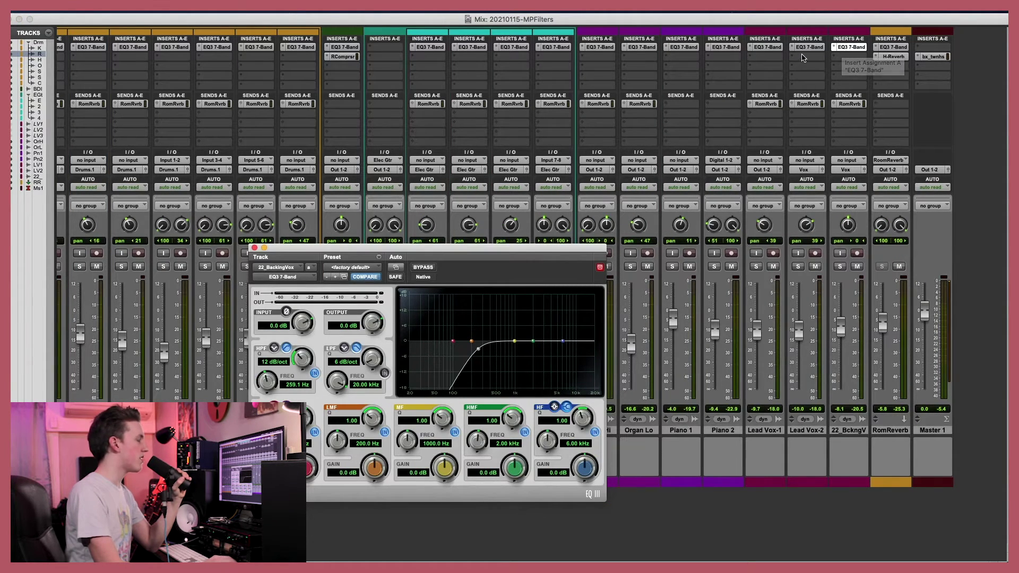
click(809, 48)
click(764, 47)
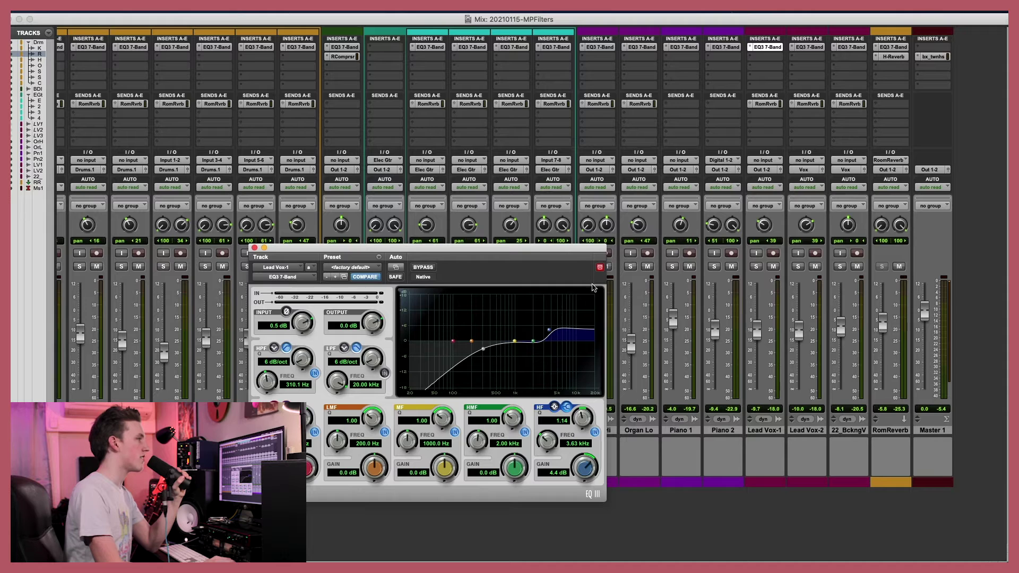
click(811, 48)
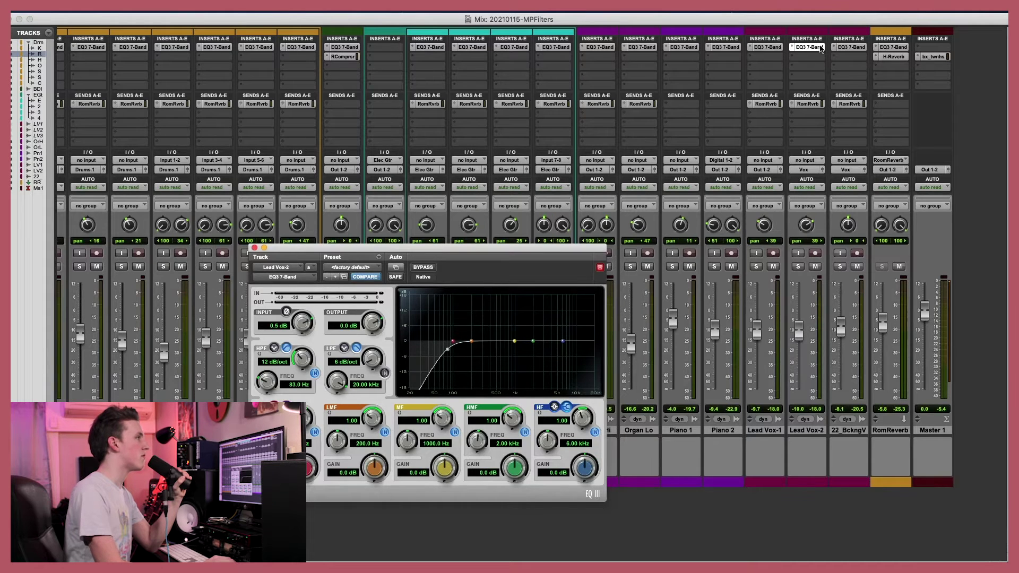
click(848, 48)
click(848, 48)
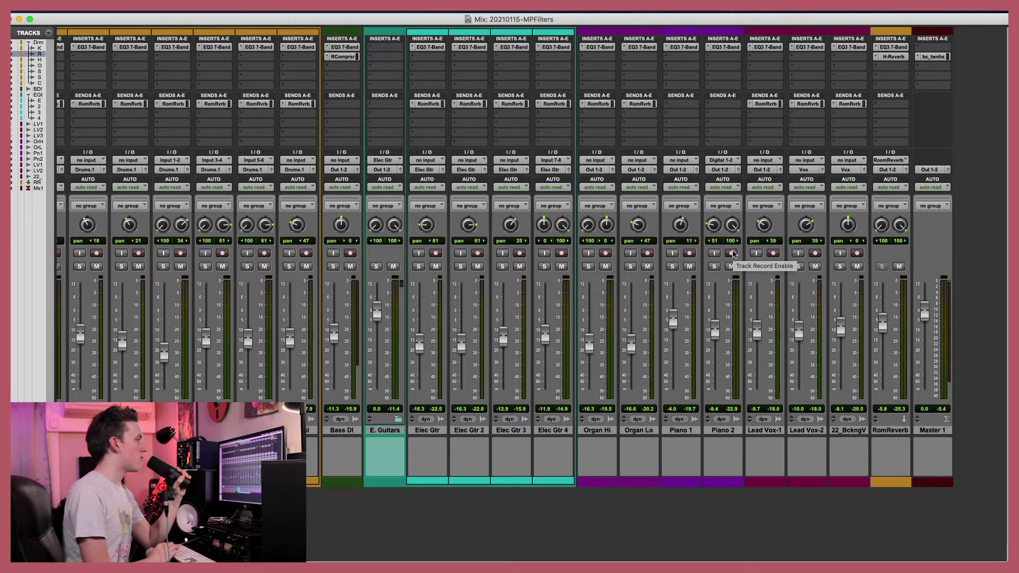
Step: Toggle the bypass of the first-slot EQ on all tracks during playback to compare the mix with and without filters
click(434, 48)
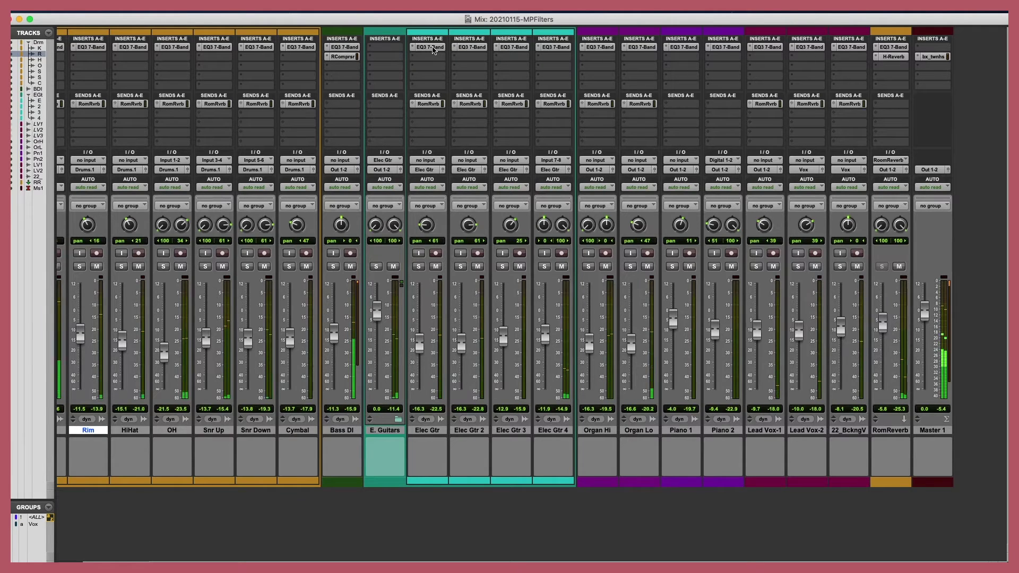
alt+super+click(435, 50)
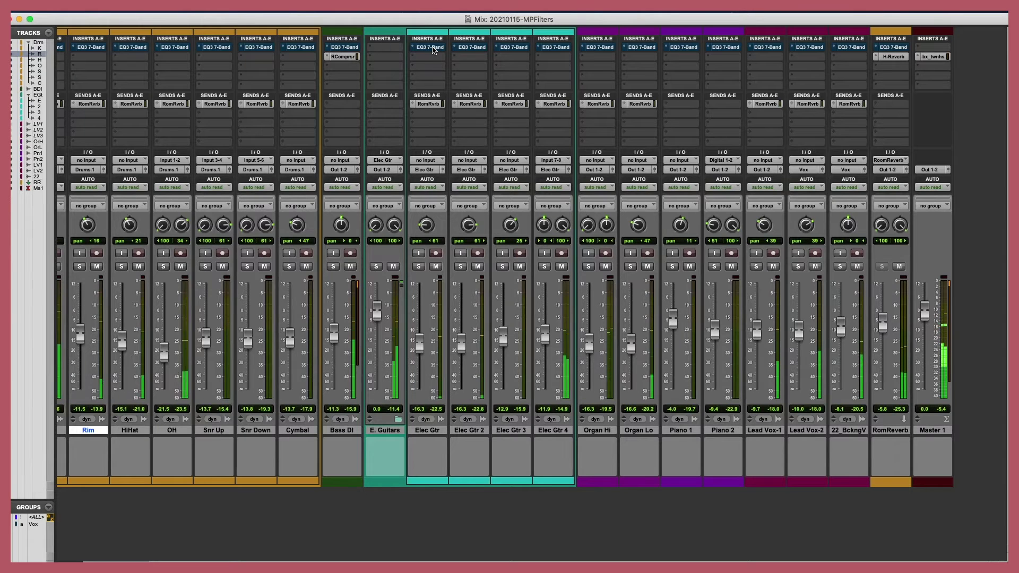
alt+super+click(434, 49)
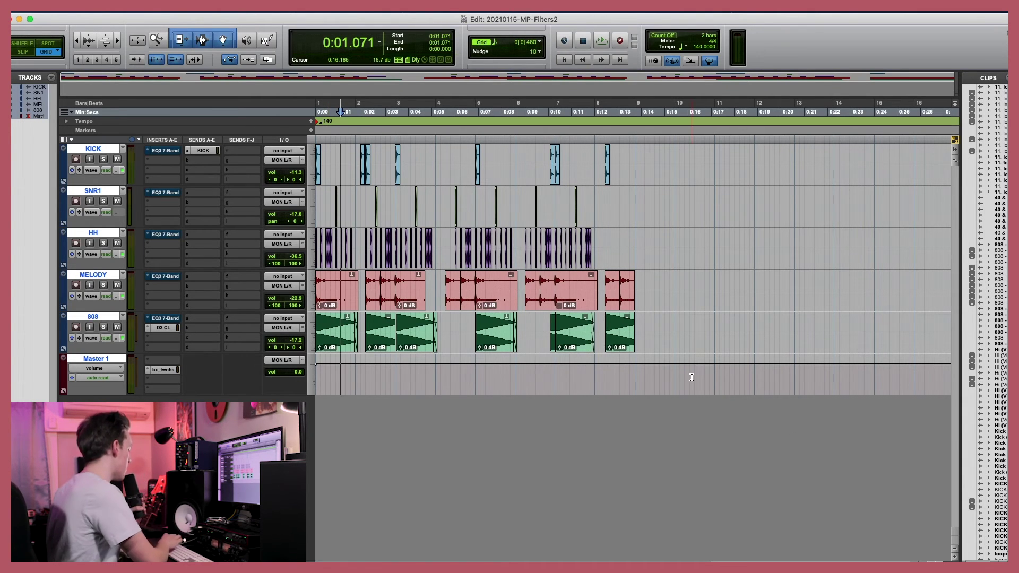
Step: Select all tracks of the MP-Filters2 session and activate their bypassed EQ3 7-Band inserts from the Mix window
key(super+a)
key(super+equal)
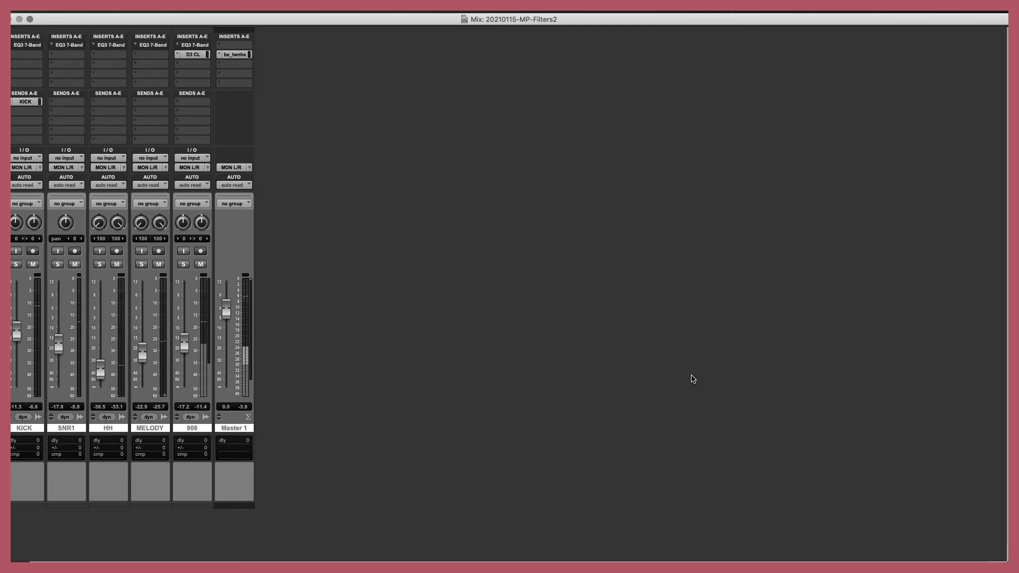
click(500, 340)
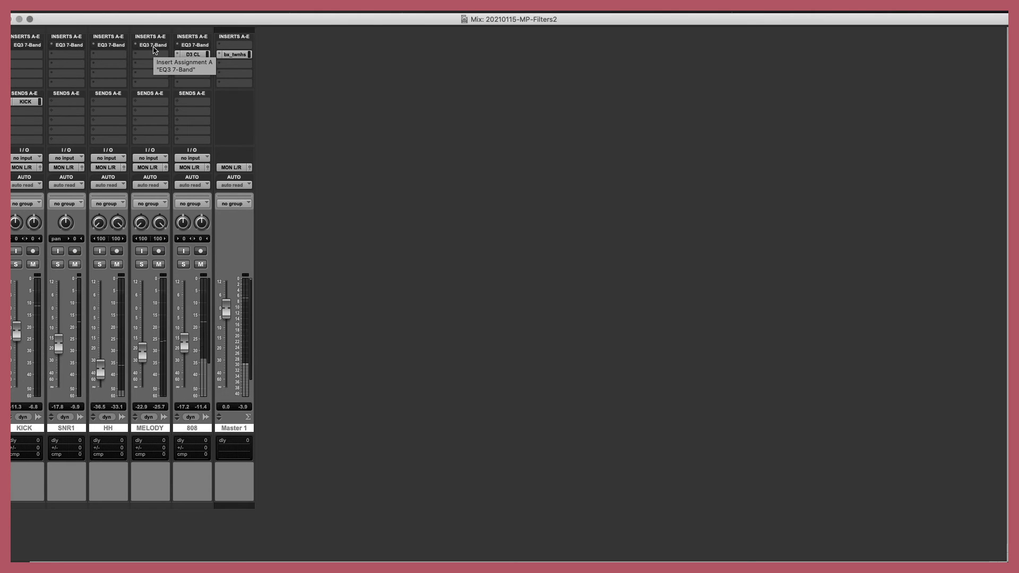
click(154, 48)
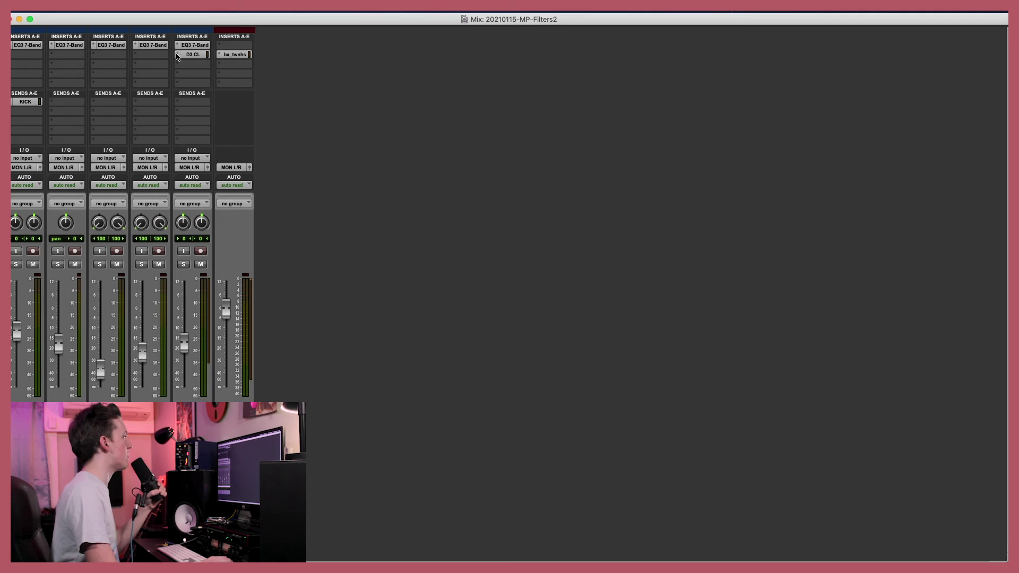
Step: Inspect the EQ3 7-Band filter settings on the MELODY, HH, SNR1 and KICK tracks
click(159, 47)
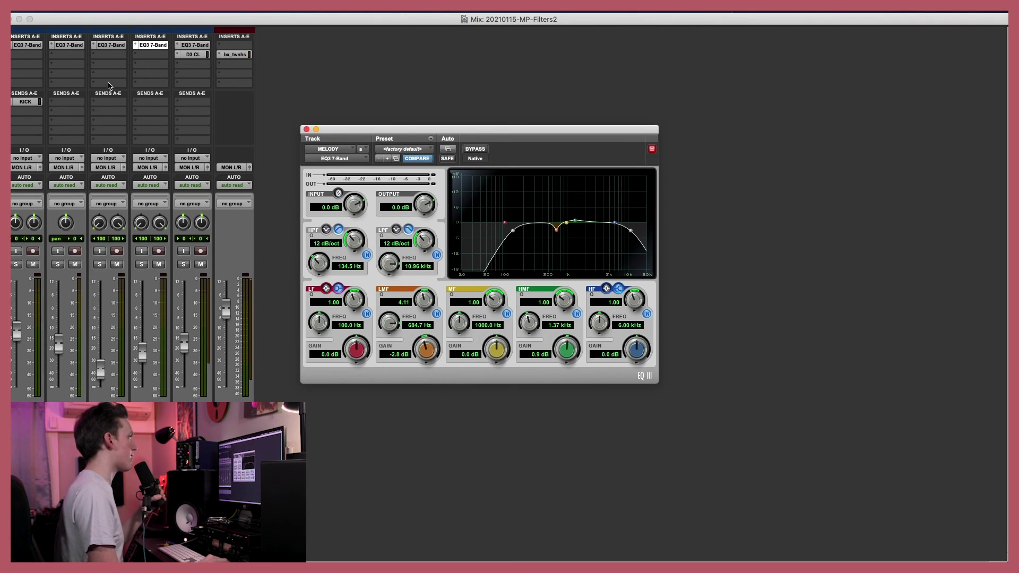
click(119, 47)
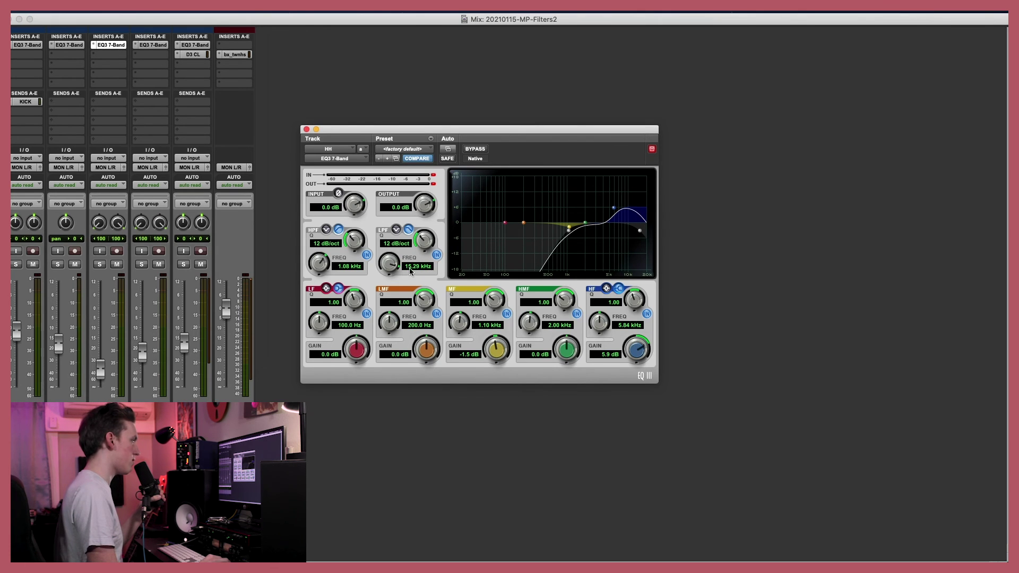
click(78, 47)
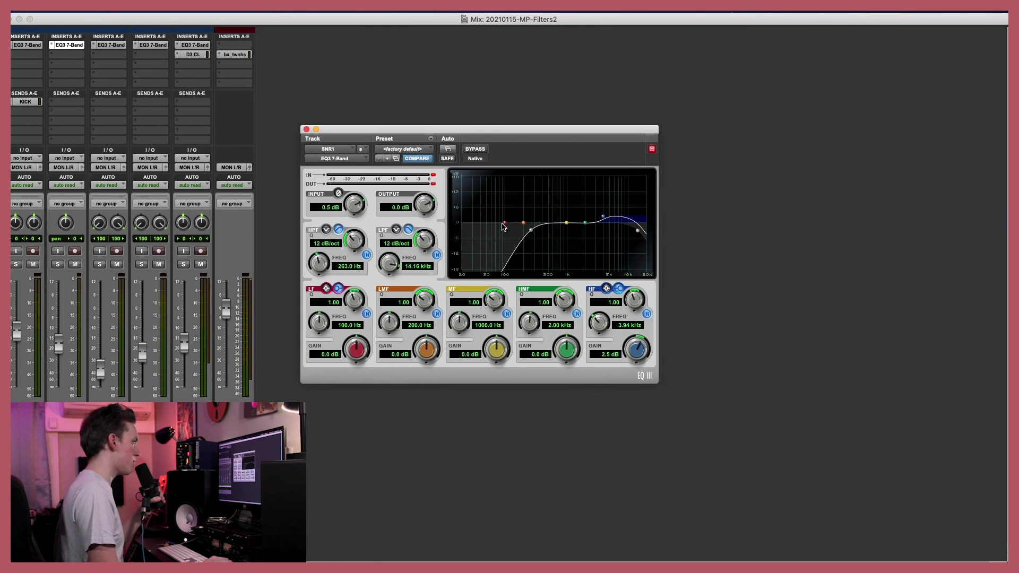
click(36, 46)
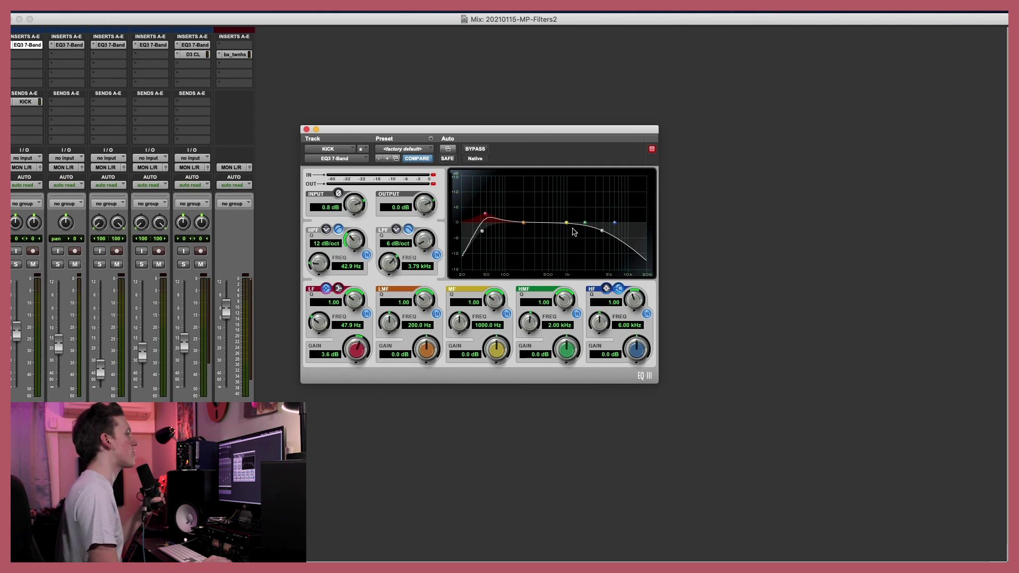
click(307, 130)
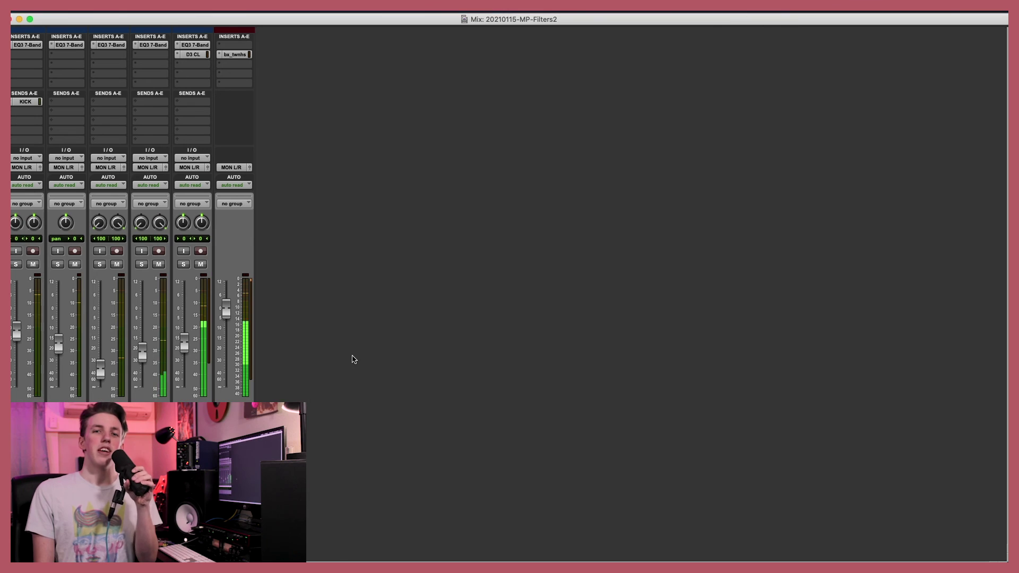